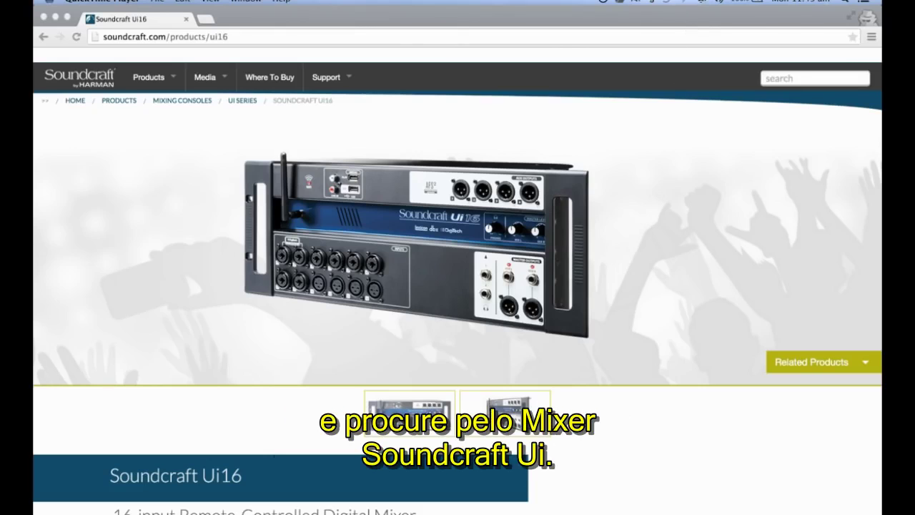
Step: Join the Soundcraft Ui16 wireless network from the macOS Wi-Fi menu
{"action": "left_click", "coordinate": [702, 1]}
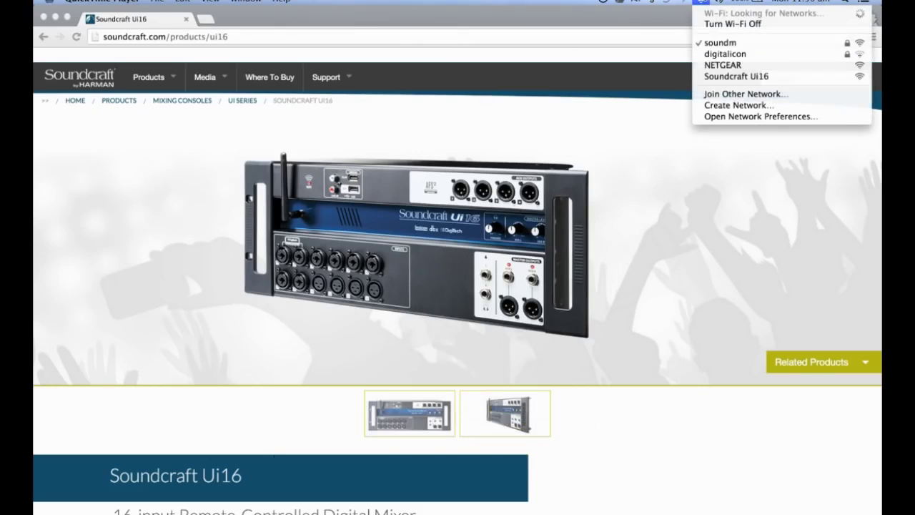
{"action": "left_click", "coordinate": [724, 79]}
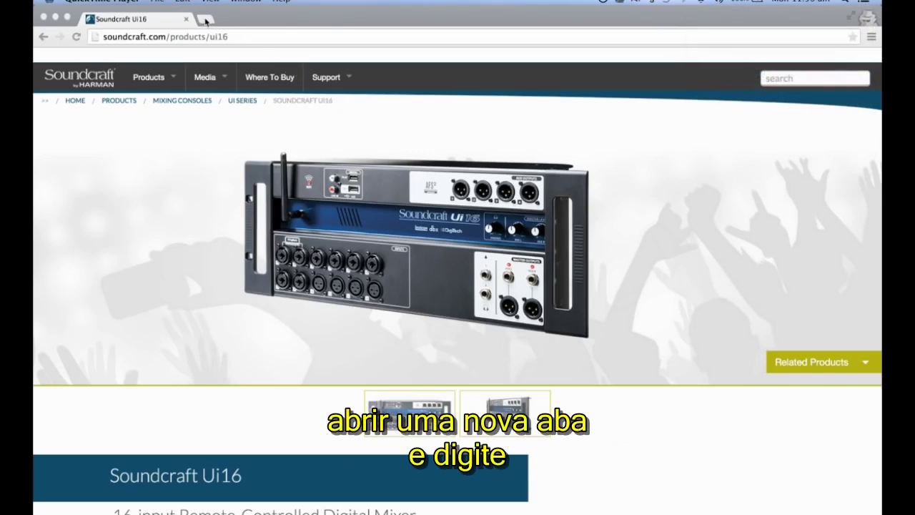
Step: Load ui-mixer.io in a new Chrome tab to reach the Ui start page
{"action": "left_click", "coordinate": [205, 20]}
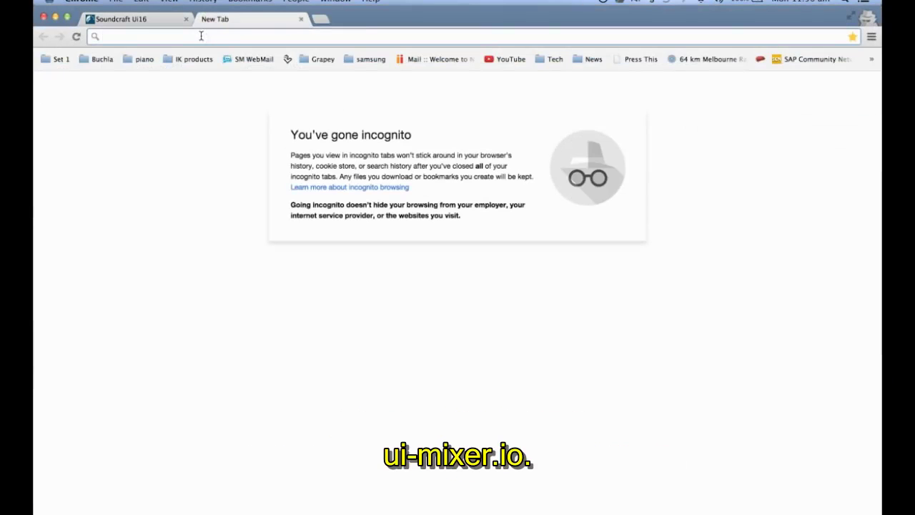
{"action": "type", "text": "ui-mi"}
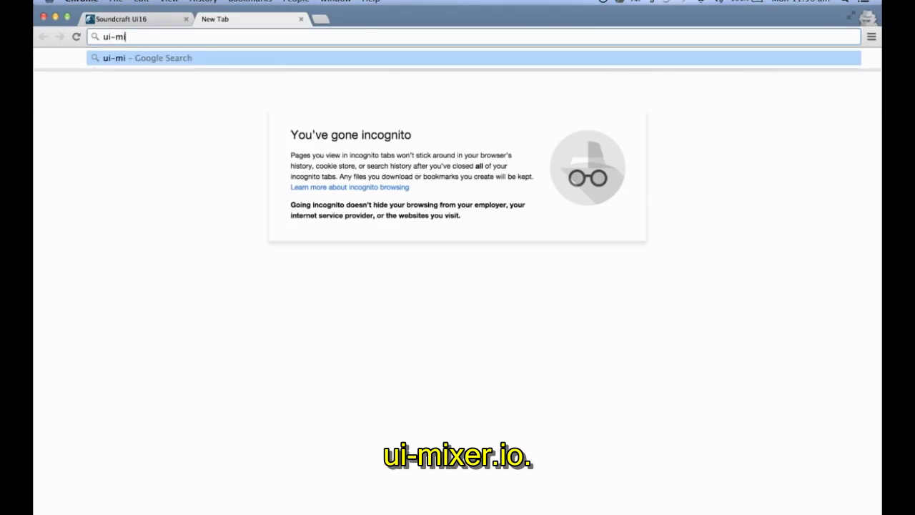
{"action": "type", "text": "xer.io"}
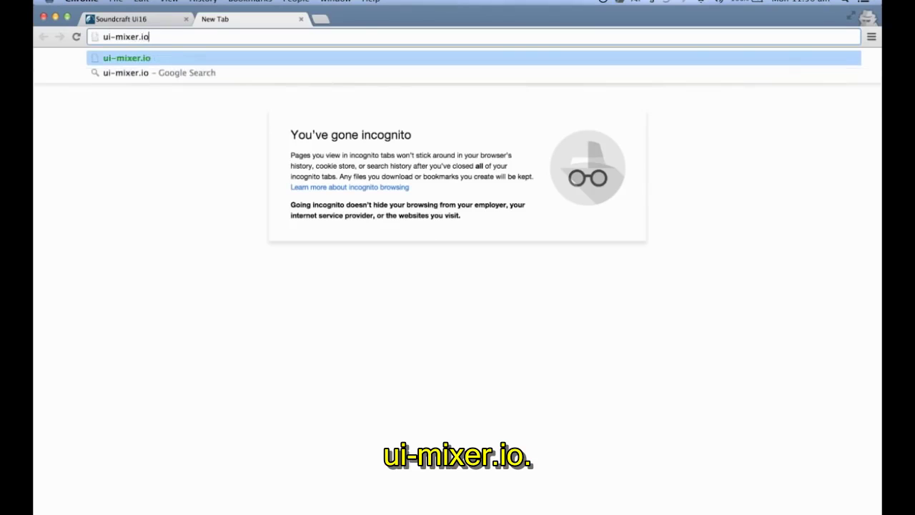
{"action": "key", "text": "Return"}
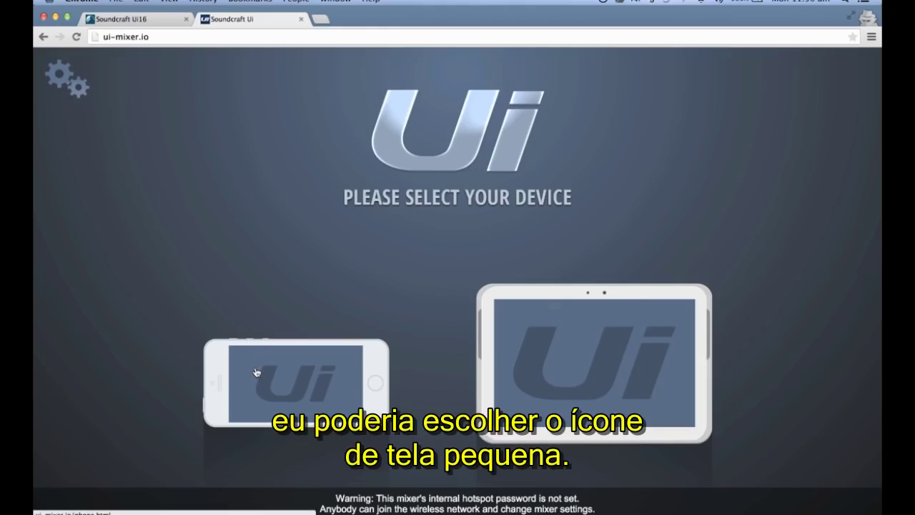
Step: Choose the large-screen tablet layout to show channels 1–12 and the master fader
{"action": "left_click", "coordinate": [563, 334]}
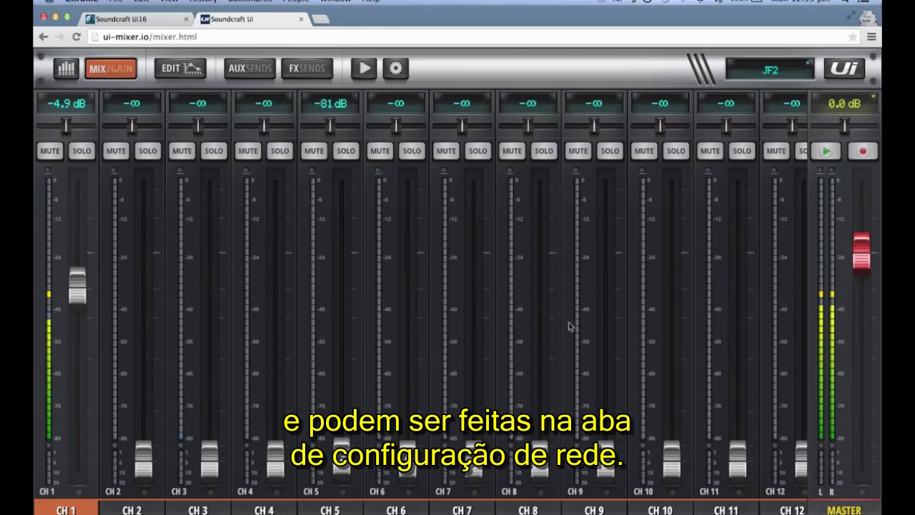
Step: Open the settings gear to show the Network tab with Hotspot, Wi-Fi and LAN status
{"action": "left_click", "coordinate": [397, 68]}
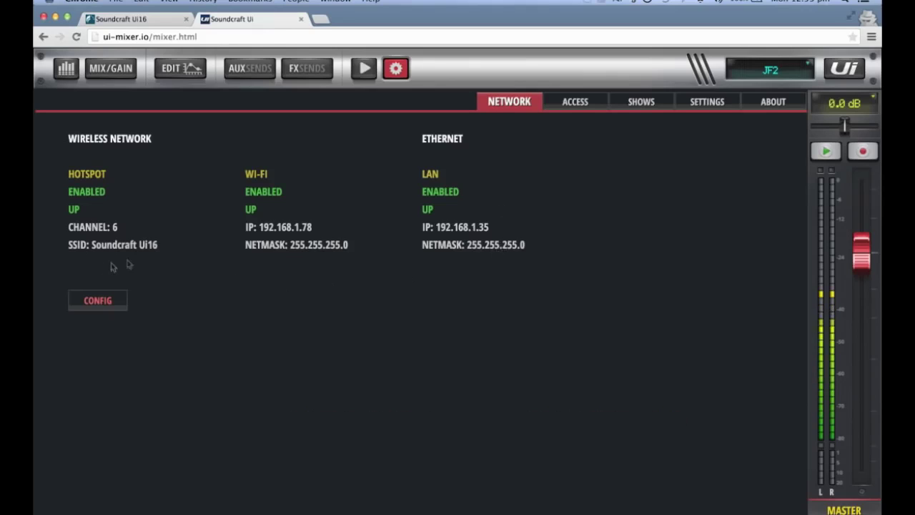
Step: Open CONFIG and sign in with the administrator user name and password
{"action": "left_click", "coordinate": [97, 301]}
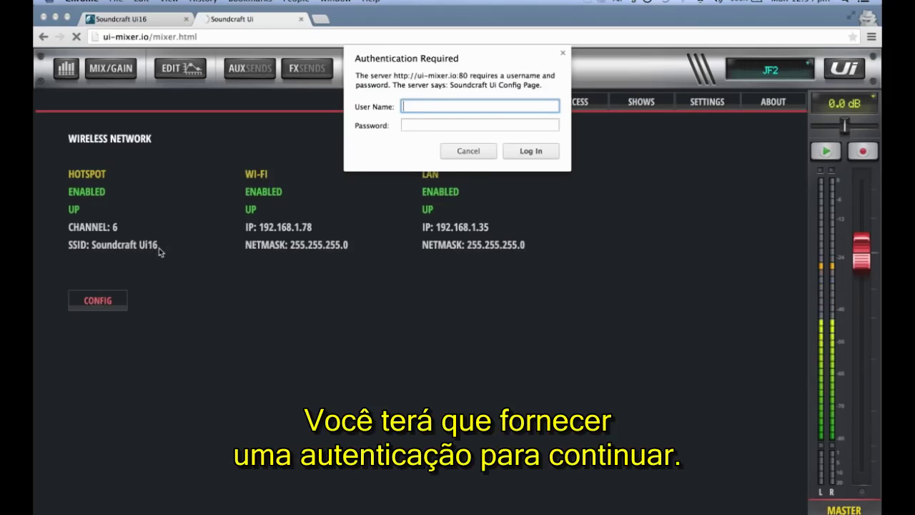
{"action": "key", "text": "Tab"}
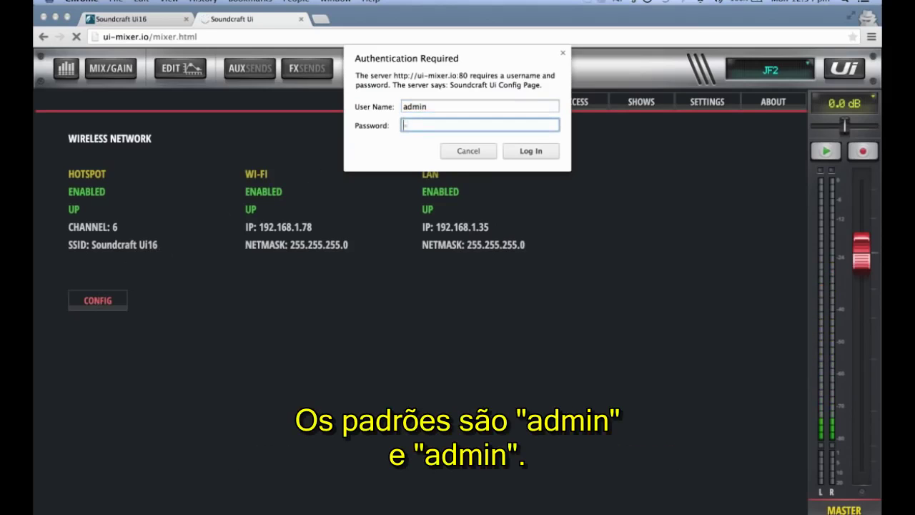
{"action": "key", "text": "Return"}
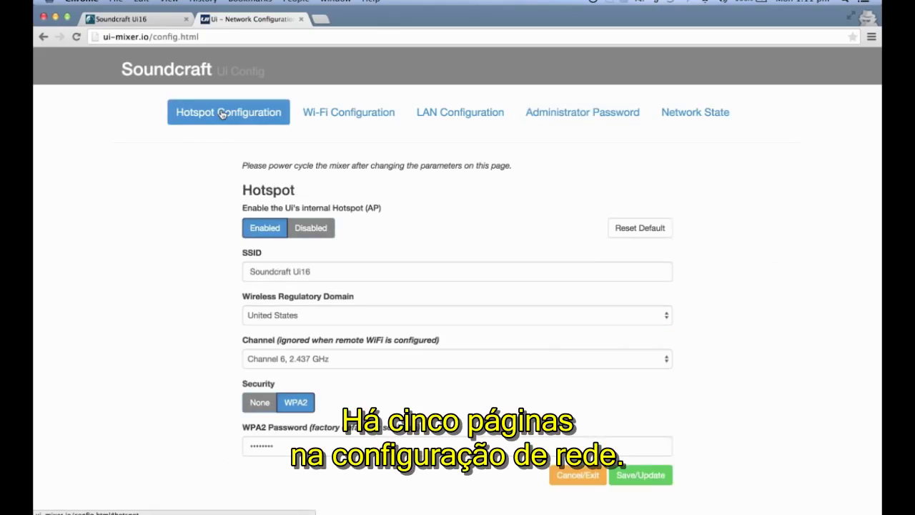
Step: View the Wi-Fi, LAN and Administrator Password tabs, finishing on Network State
{"action": "left_click", "coordinate": [355, 116]}
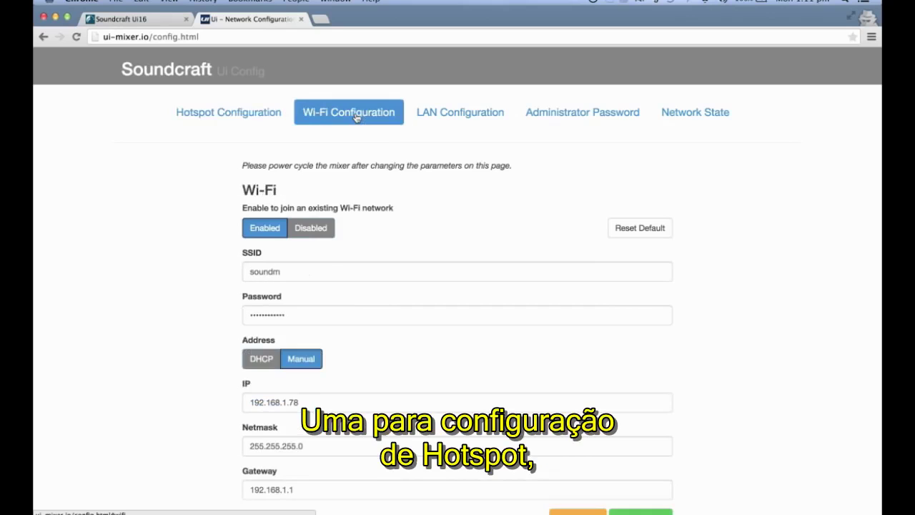
{"action": "left_click", "coordinate": [468, 116]}
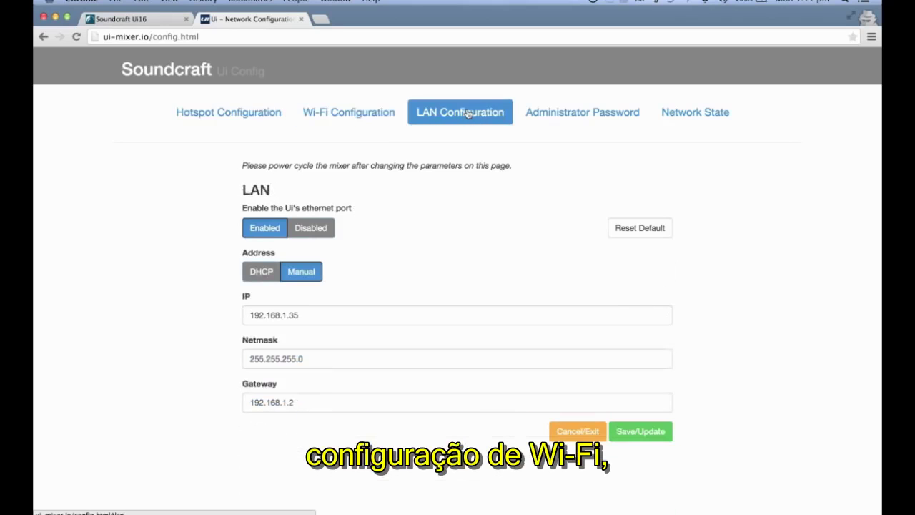
{"action": "left_click", "coordinate": [614, 119]}
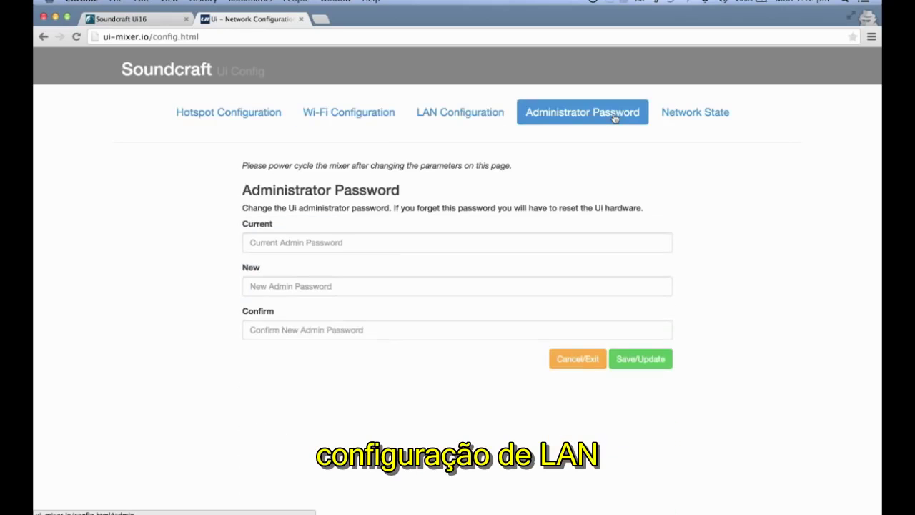
{"action": "left_click", "coordinate": [685, 114]}
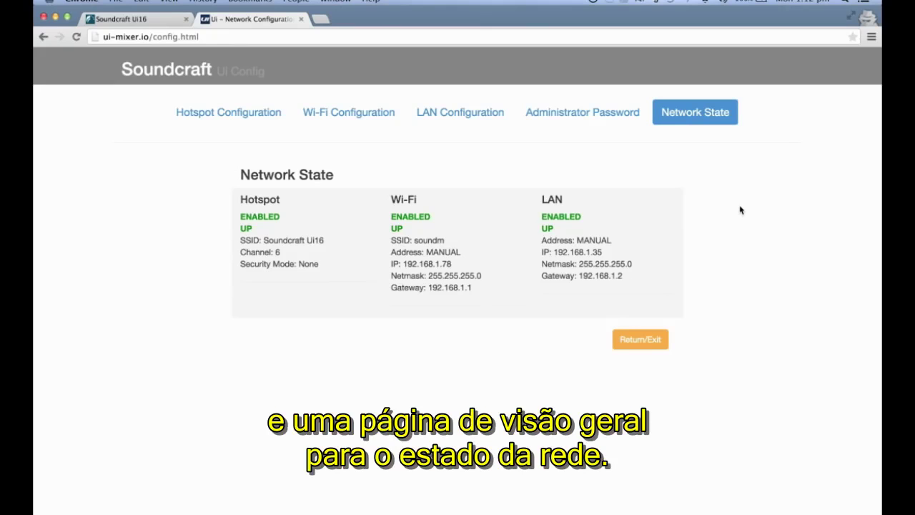
Step: On Hotspot Configuration, toggle the hotspot Disabled then back to Enabled
{"action": "left_click", "coordinate": [220, 115]}
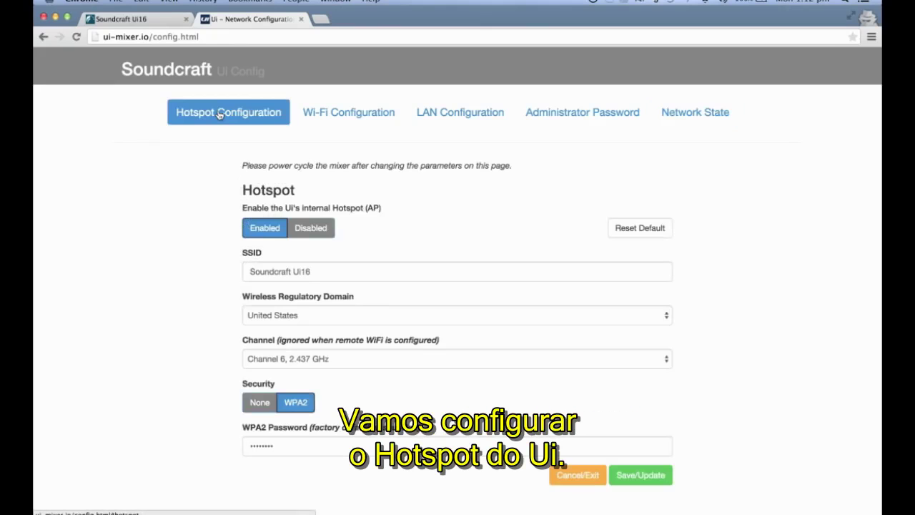
{"action": "left_click", "coordinate": [313, 229]}
{"action": "left_click", "coordinate": [266, 228]}
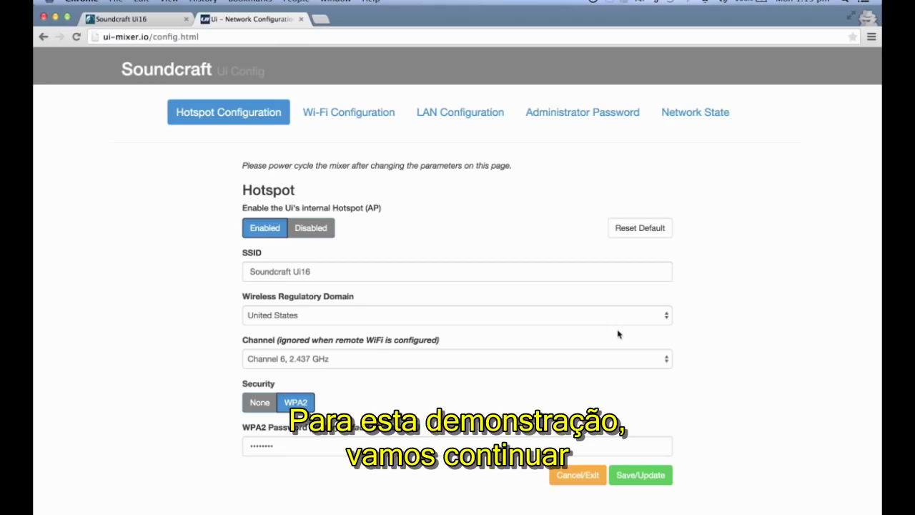
Step: On Wi-Fi Configuration (SSID soundm), toggle Wi-Fi Disabled then back to Enabled
{"action": "left_click", "coordinate": [345, 112]}
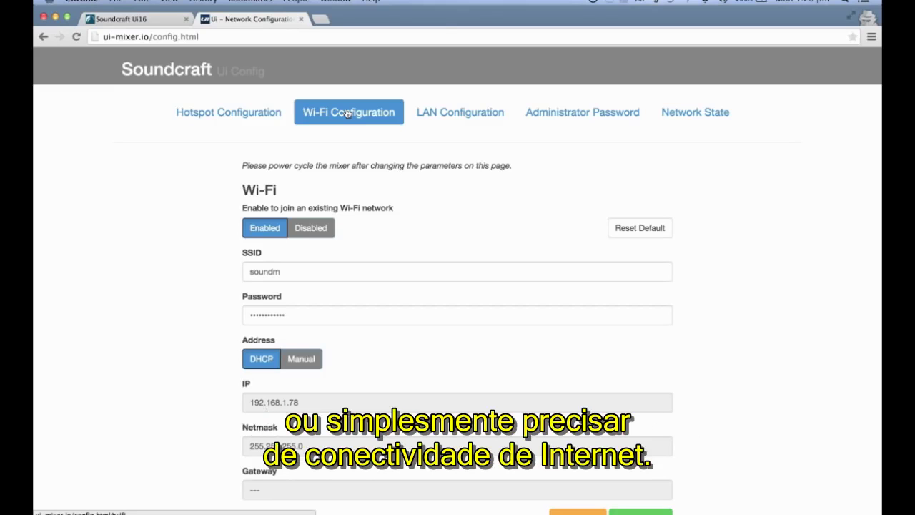
{"action": "left_click", "coordinate": [312, 228]}
{"action": "left_click", "coordinate": [265, 230]}
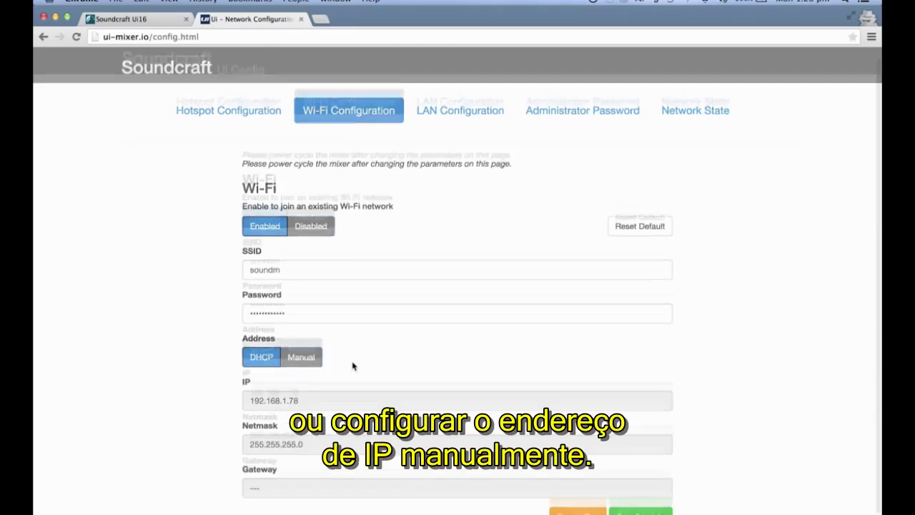
Step: Scroll down to the Save/Update buttons, then view the LAN Configuration page
{"action": "scroll", "coordinate": [352, 366], "scroll_direction": "down", "scroll_amount": 1}
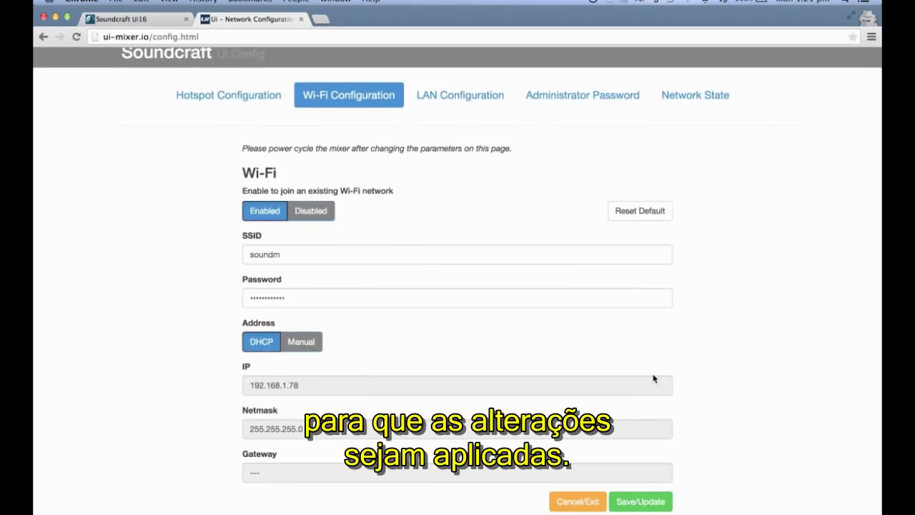
{"action": "left_click", "coordinate": [487, 93]}
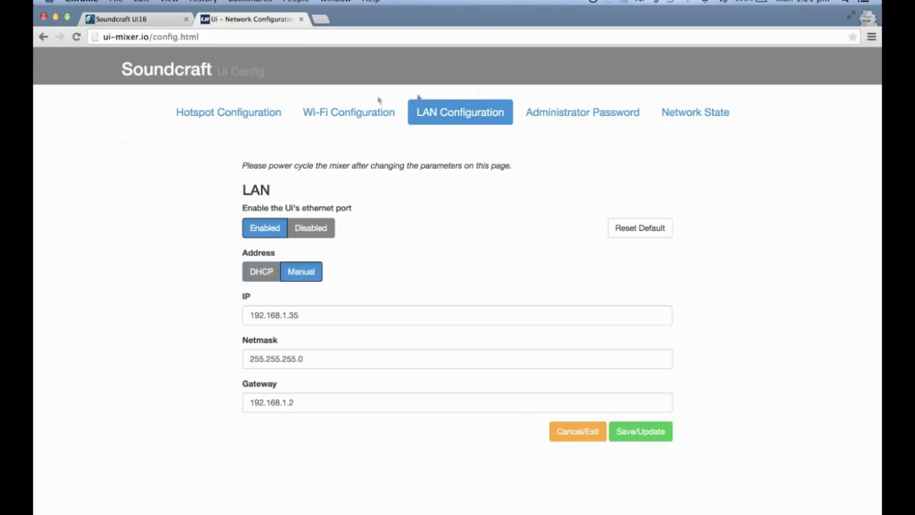
{"action": "left_click", "coordinate": [312, 228]}
{"action": "left_click", "coordinate": [263, 226]}
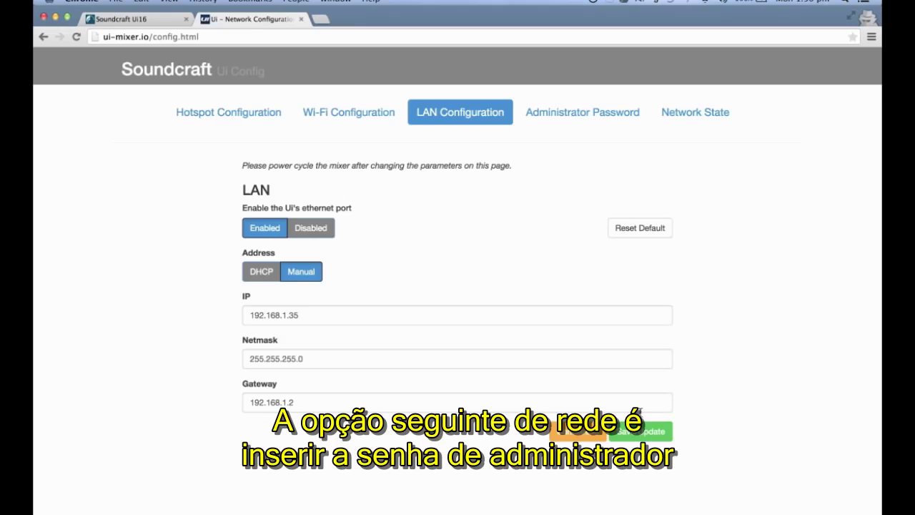
Step: View the Administrator Password tab, then the Network State overview of all interfaces
{"action": "left_click", "coordinate": [596, 117]}
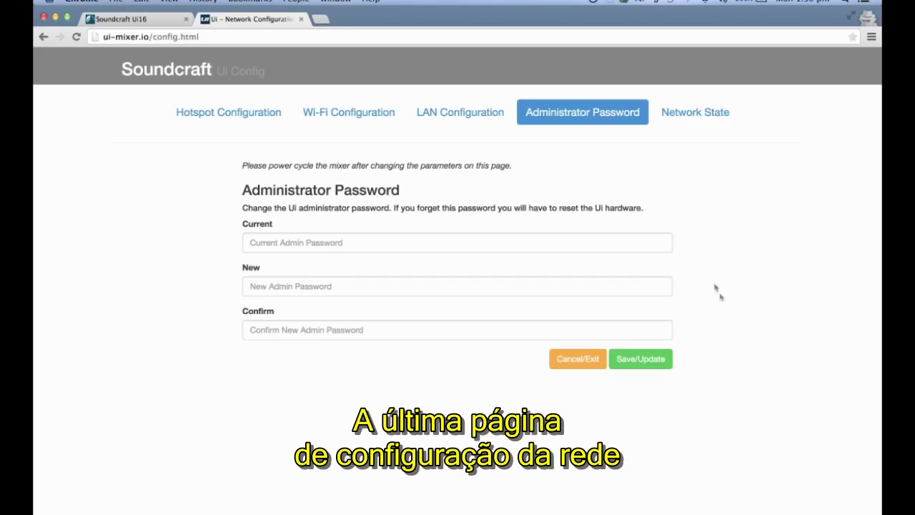
{"action": "left_click", "coordinate": [701, 112]}
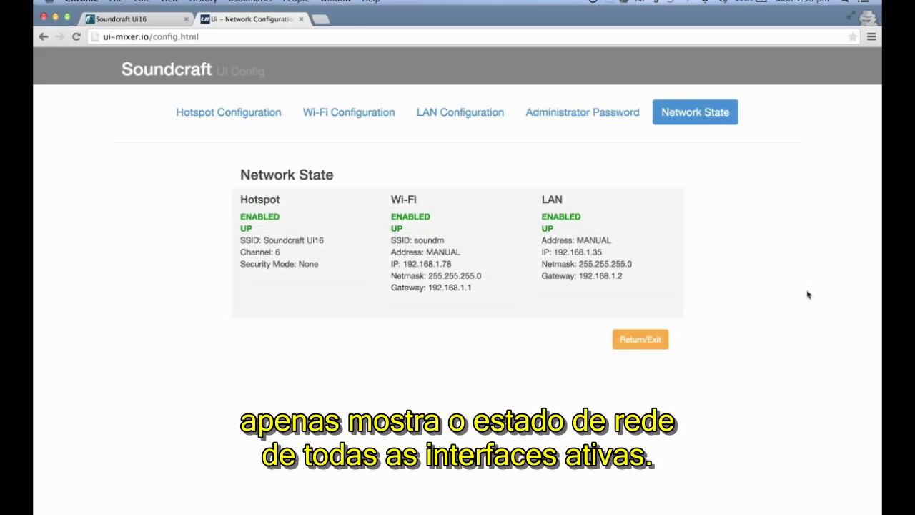
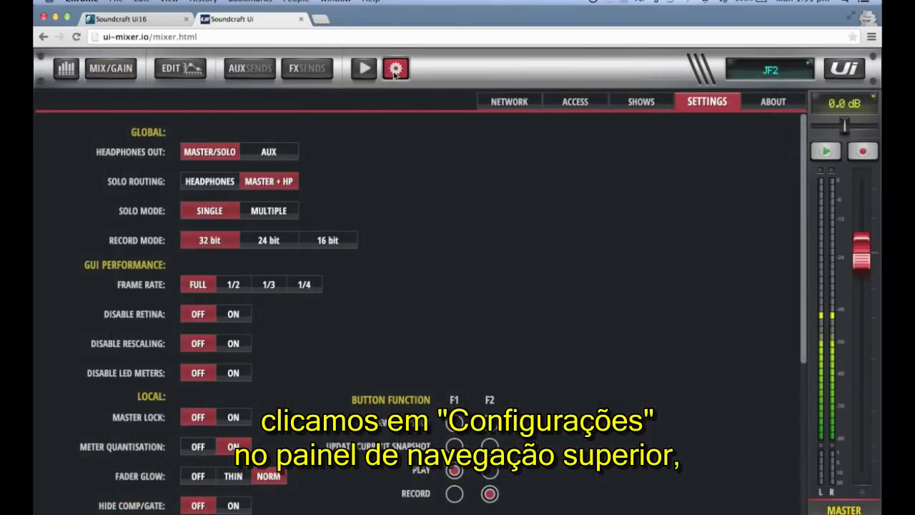
Step: Show the Network settings page listing Wi-Fi IP 192.168.1.78 and LAN IP 192.168.1.35
{"action": "left_click", "coordinate": [394, 68]}
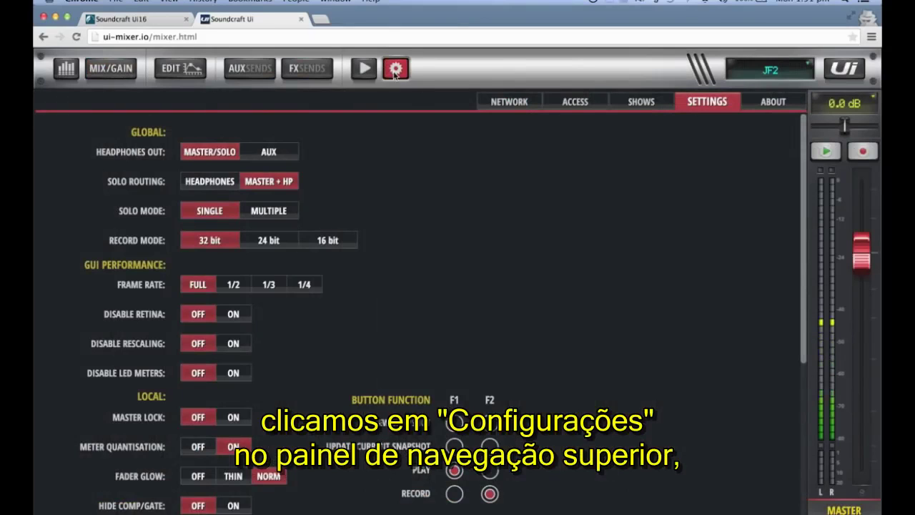
{"action": "left_click", "coordinate": [510, 102]}
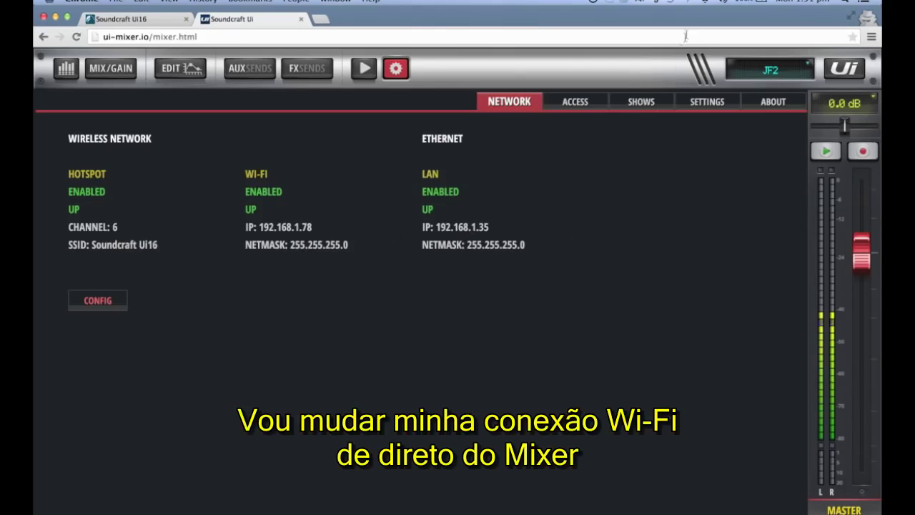
Step: Rescan the macOS Wi-Fi list and join the soundm network
{"action": "left_click", "coordinate": [706, 3]}
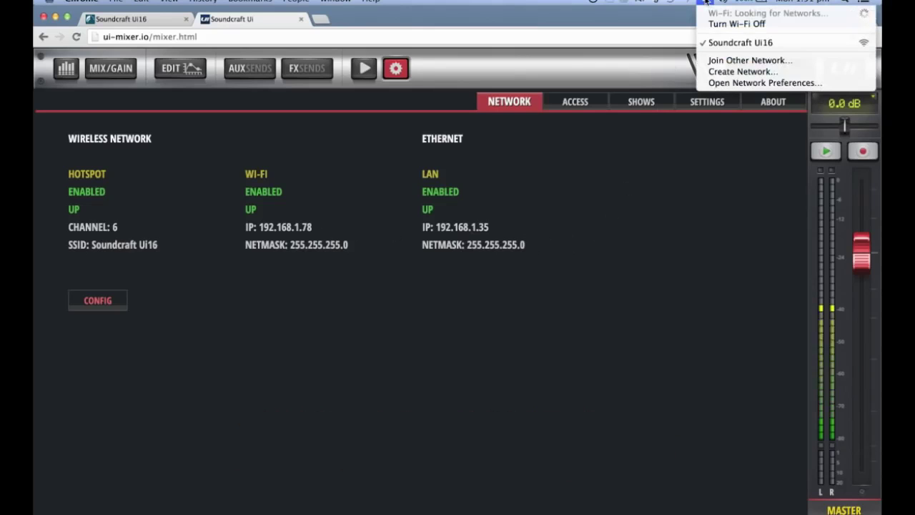
{"action": "left_click", "coordinate": [706, 3]}
{"action": "left_click", "coordinate": [706, 3]}
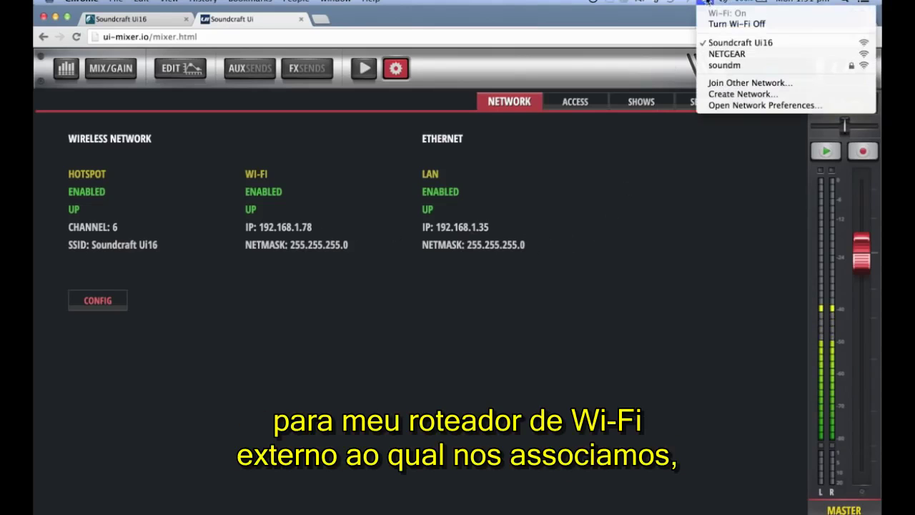
{"action": "left_click", "coordinate": [724, 66]}
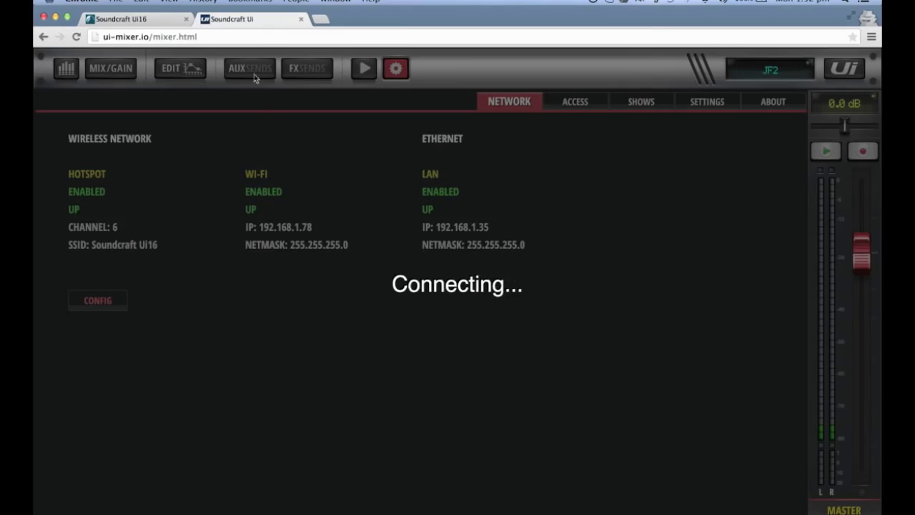
Step: Load 192.168.1.78 in a new incognito Chrome tab
{"action": "left_click", "coordinate": [321, 21]}
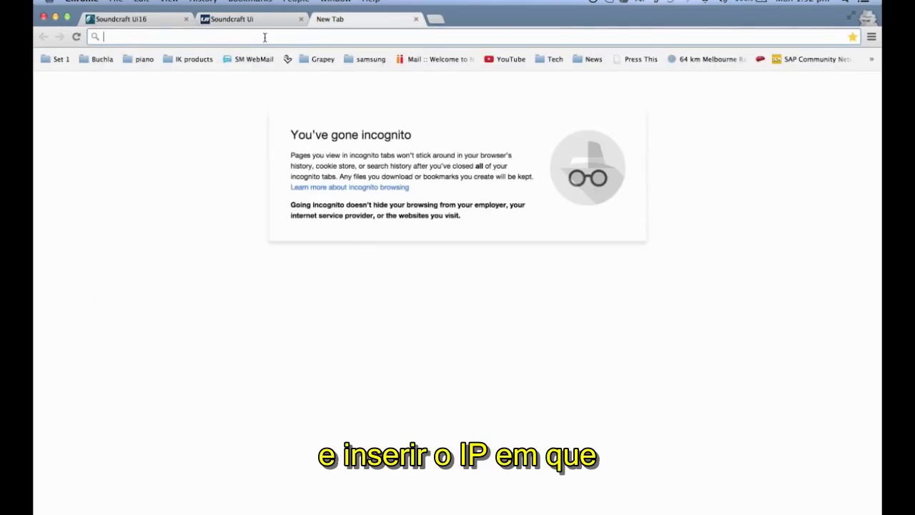
{"action": "type", "text": "192."}
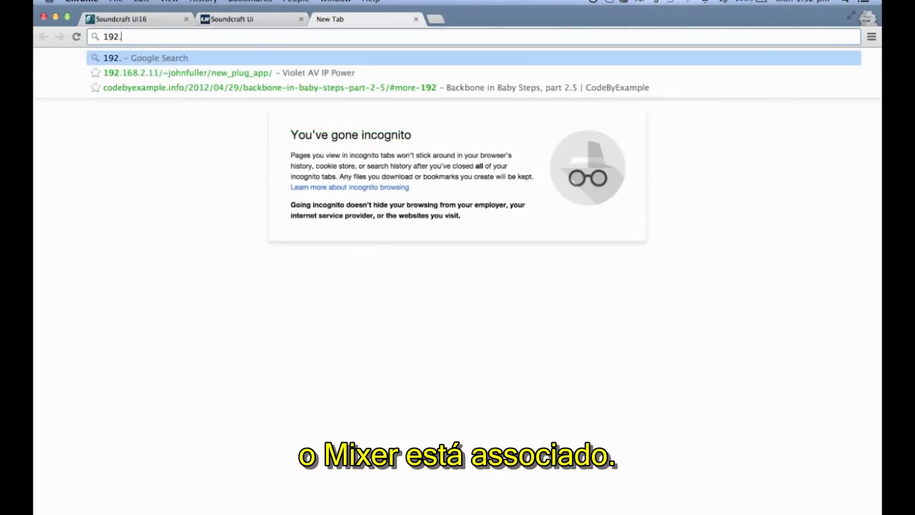
{"action": "type", "text": "1"}
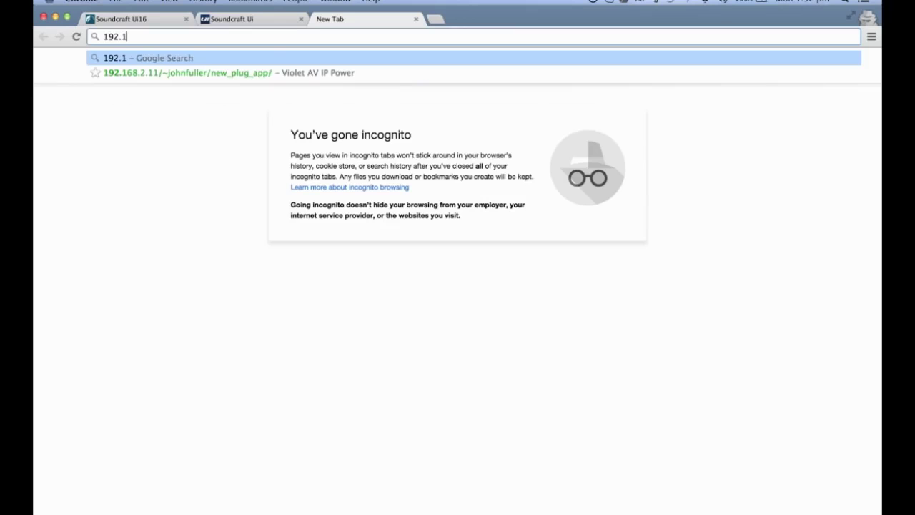
{"action": "type", "text": "68.1.78"}
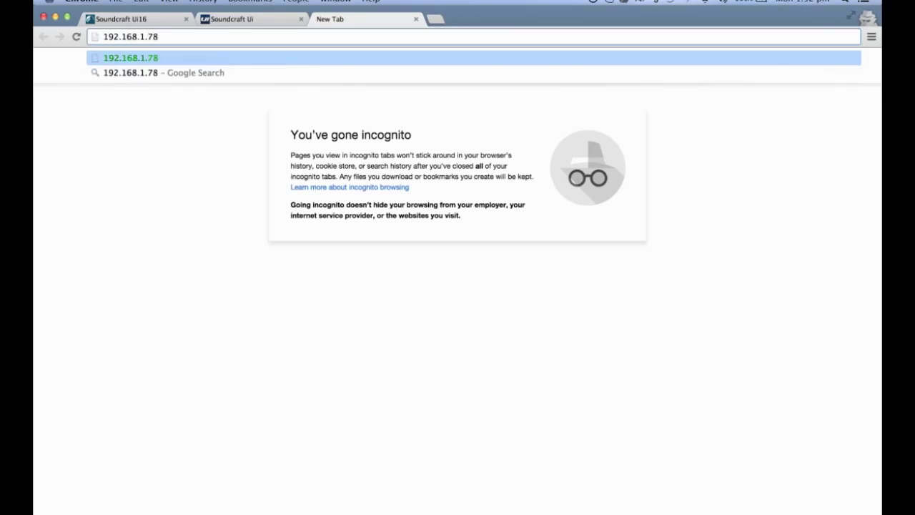
{"action": "key", "text": "Return"}
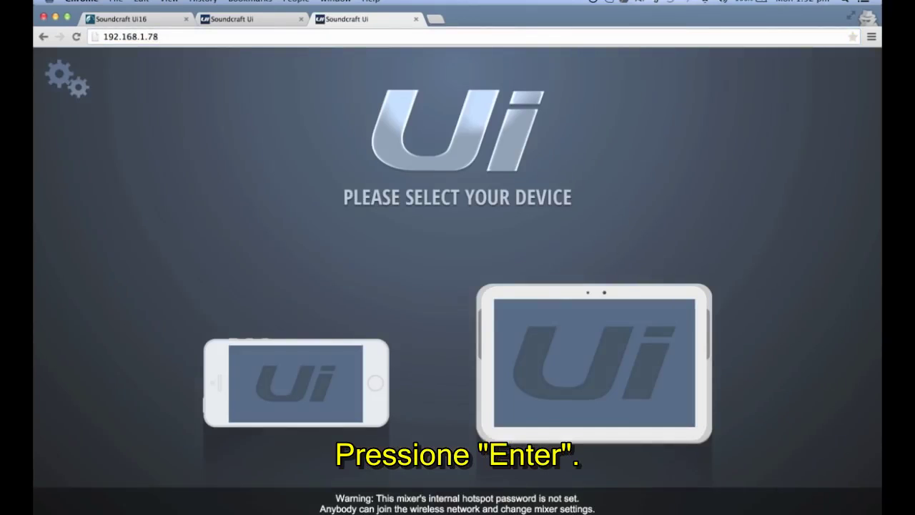
Step: Choose the tablet layout to open the mixer at 192.168.1.78/mixer.html
{"action": "left_click", "coordinate": [585, 326]}
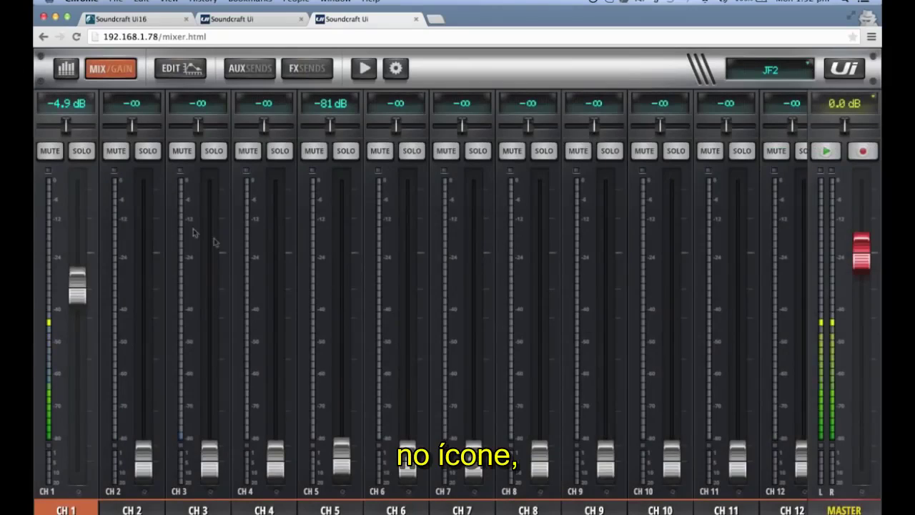
{"action": "left_click_drag", "start_coordinate": [535, 245], "coordinate": [606, 270]}
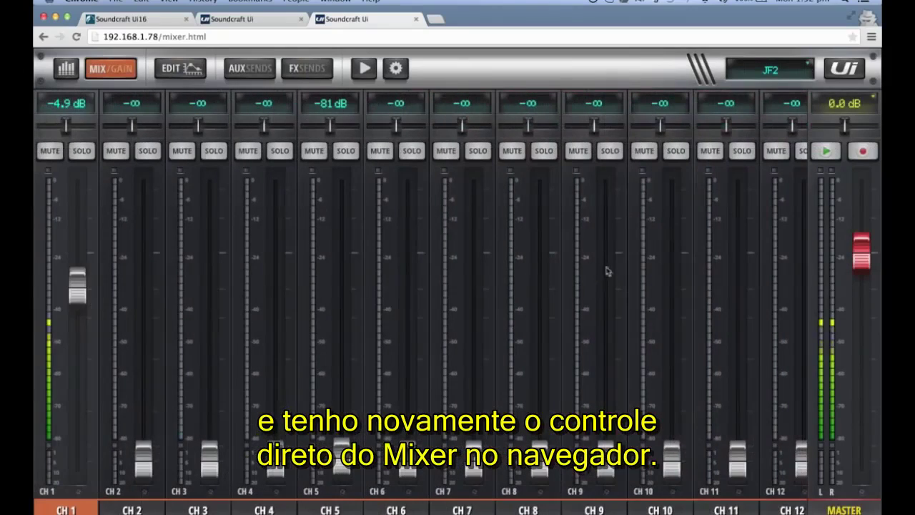